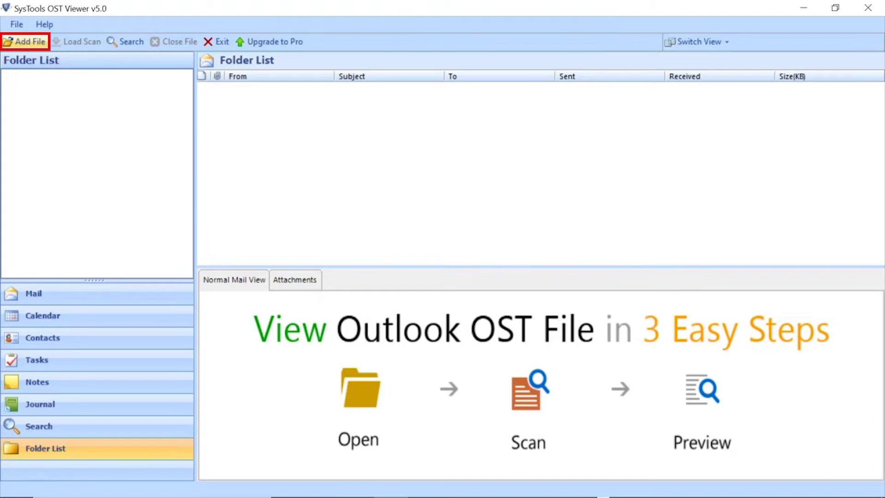
Add the Outlook Data .ost file from E:\Files\OST to the viewer and scan it.
click(25, 41)
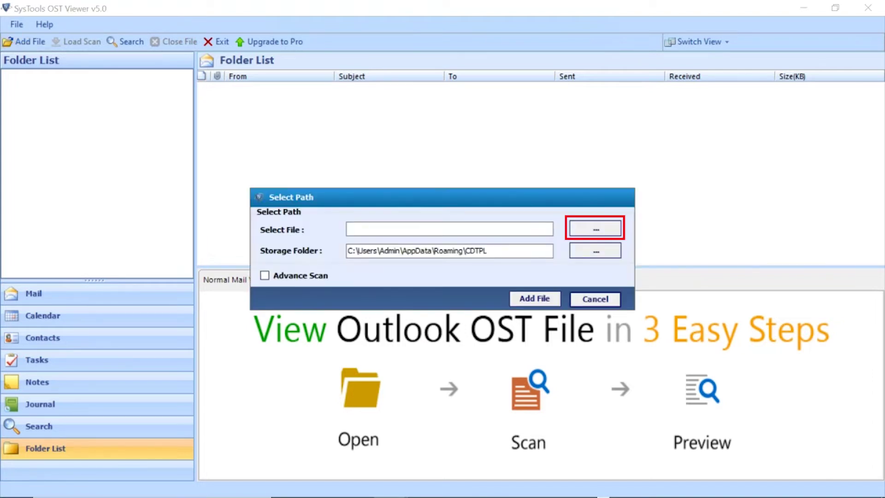
click(596, 229)
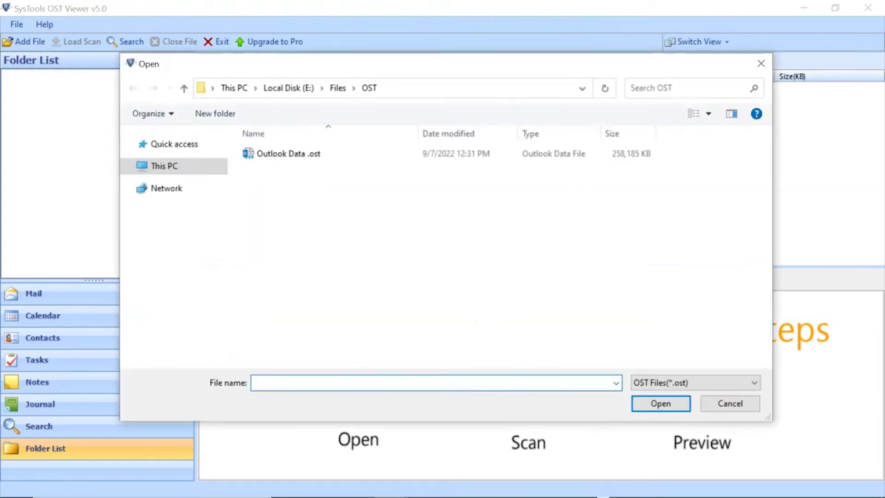
click(289, 154)
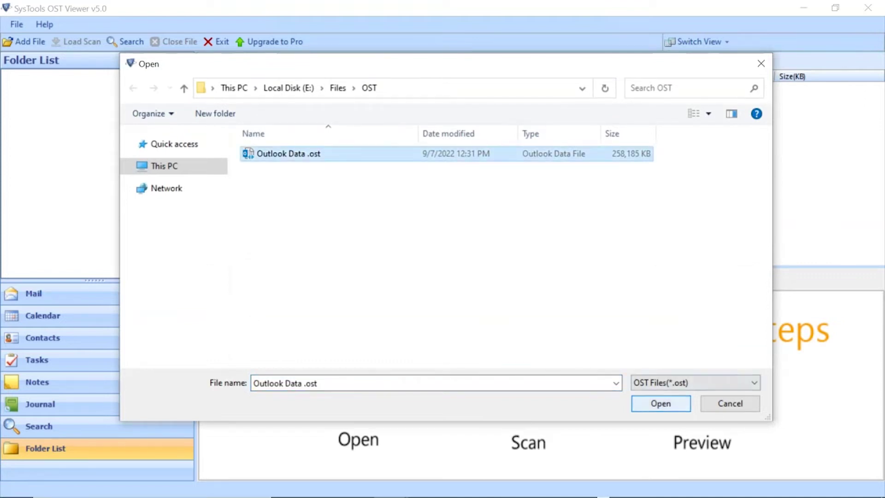
click(661, 403)
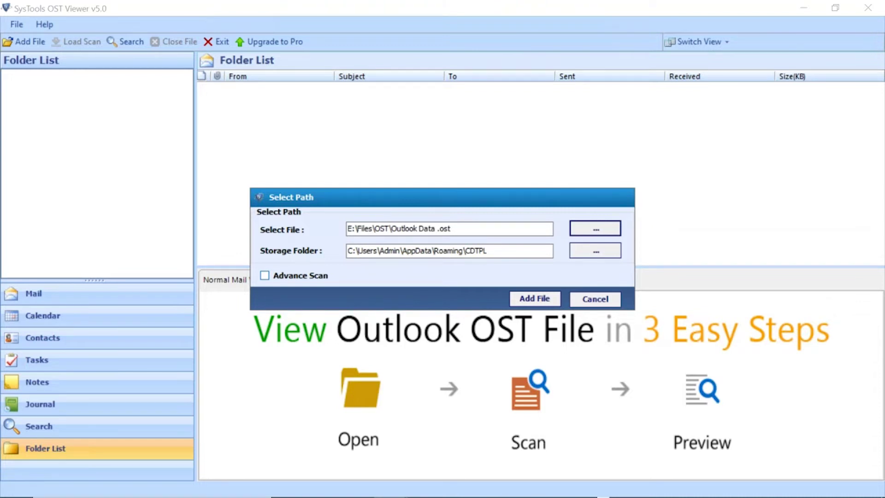
key(Tab)
key(space)
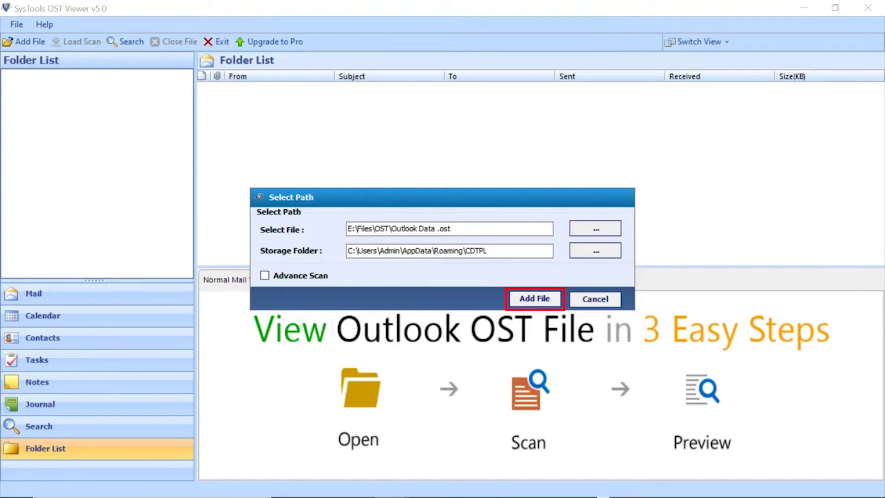
key(Return)
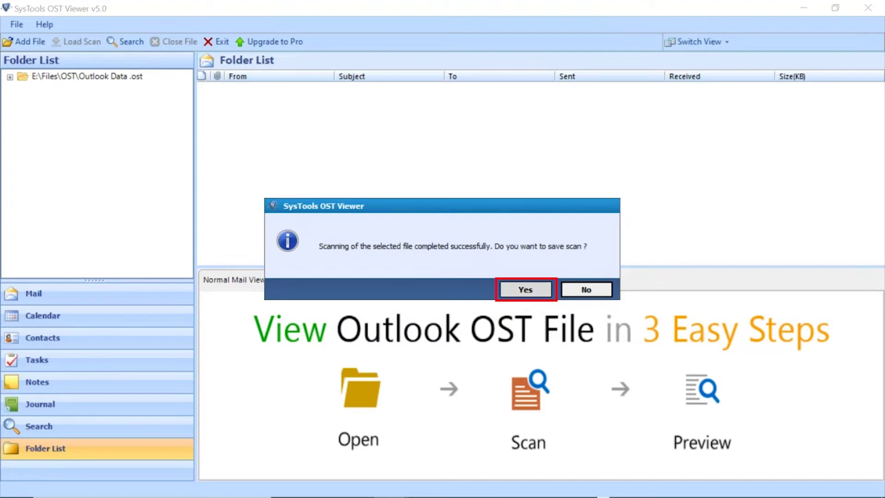
Accept the save-scan prompt, then preview cecilia's SUPERTECH invoice email in the Inbox.
key(Return)
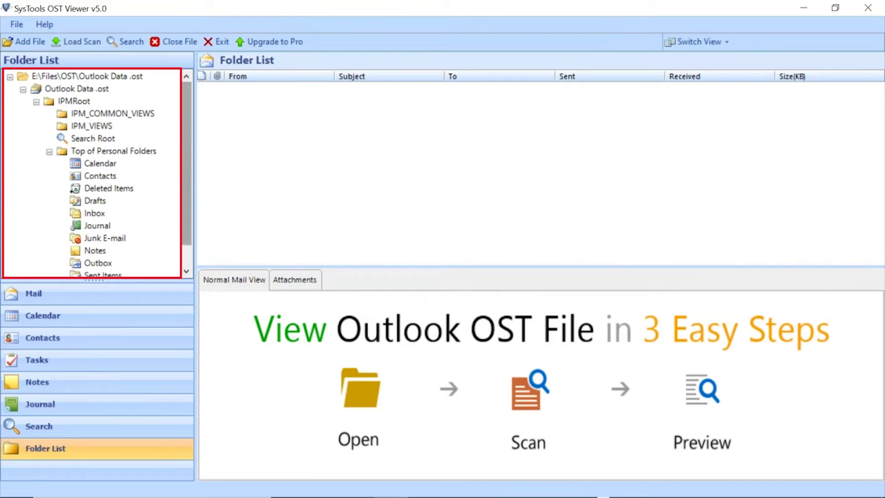
scroll(97, 173, down, 1)
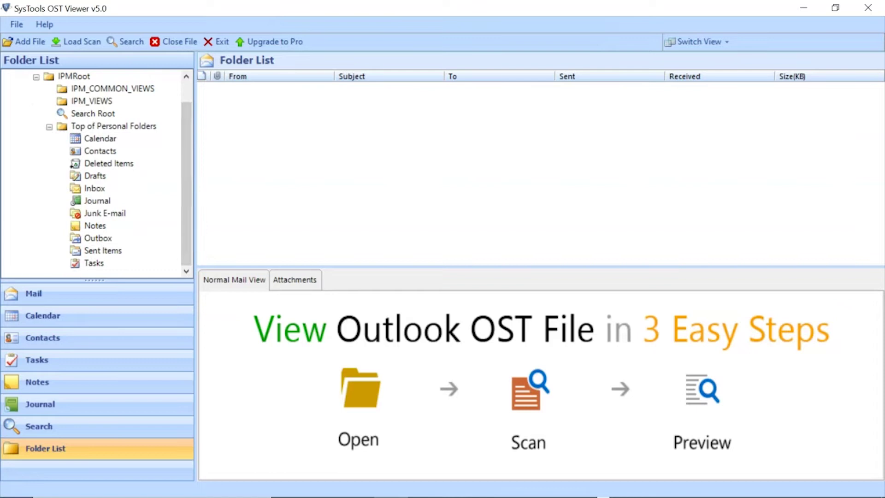
click(95, 188)
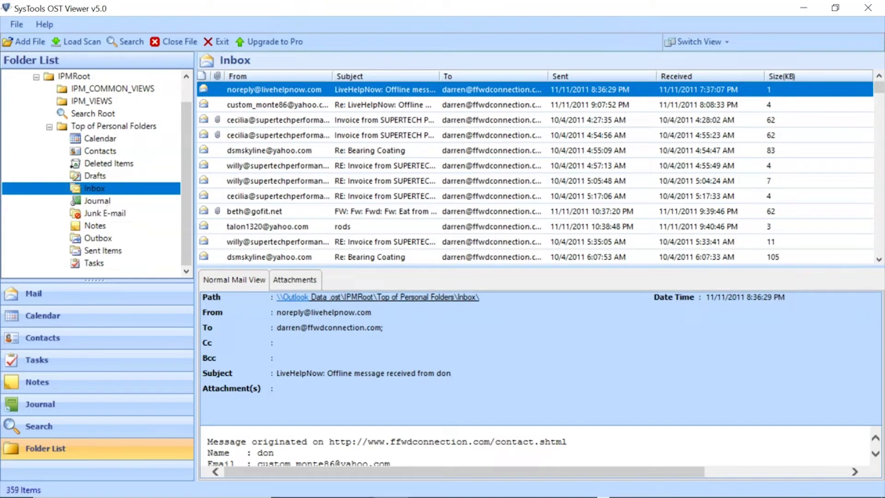
click(277, 120)
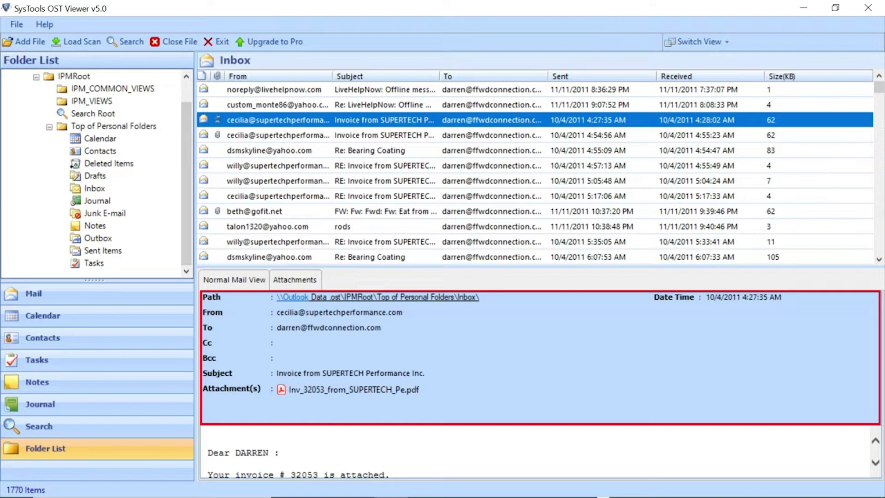
Show the invoice email's PDF attachment and zoom in on its preview.
click(294, 280)
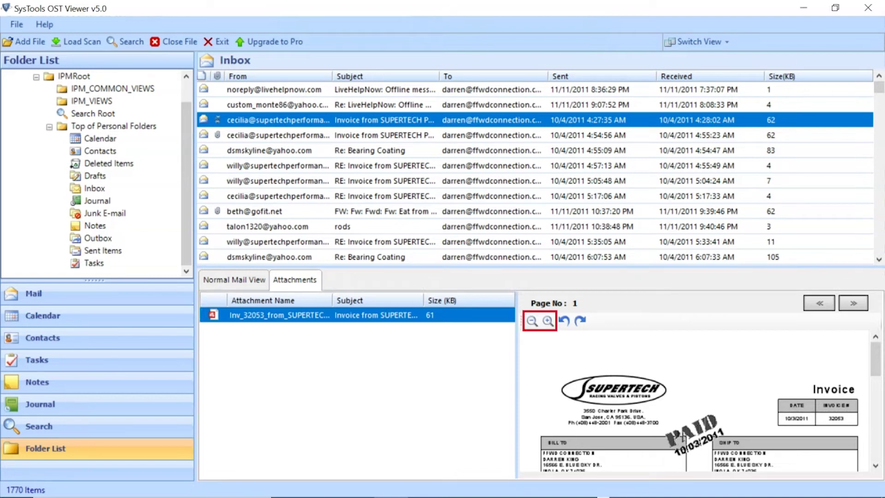
click(548, 320)
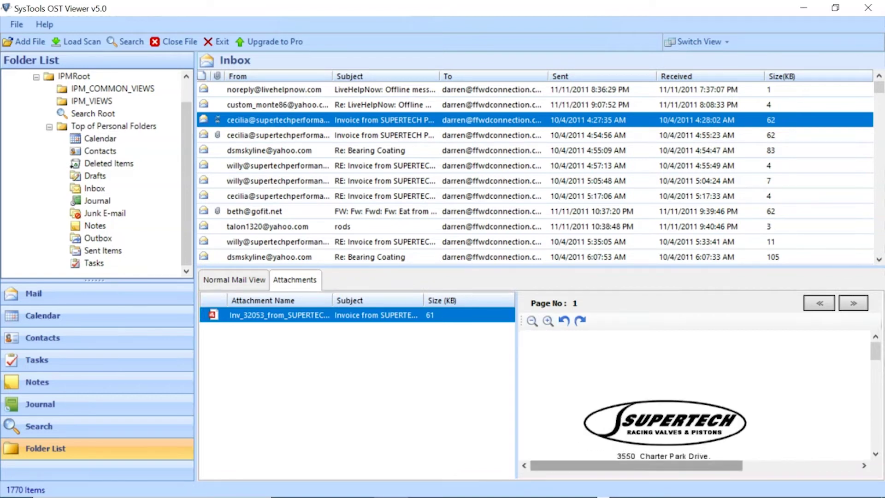
scroll(692, 398, right, 5)
scroll(692, 398, left, 5)
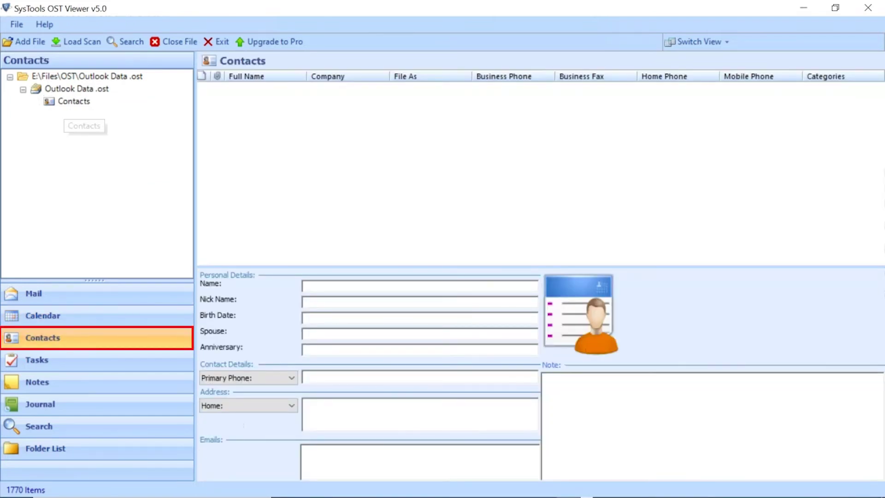
View the stored contact, the empty Tasks, Notes and Journal sections, then the PRO-only Search.
click(74, 101)
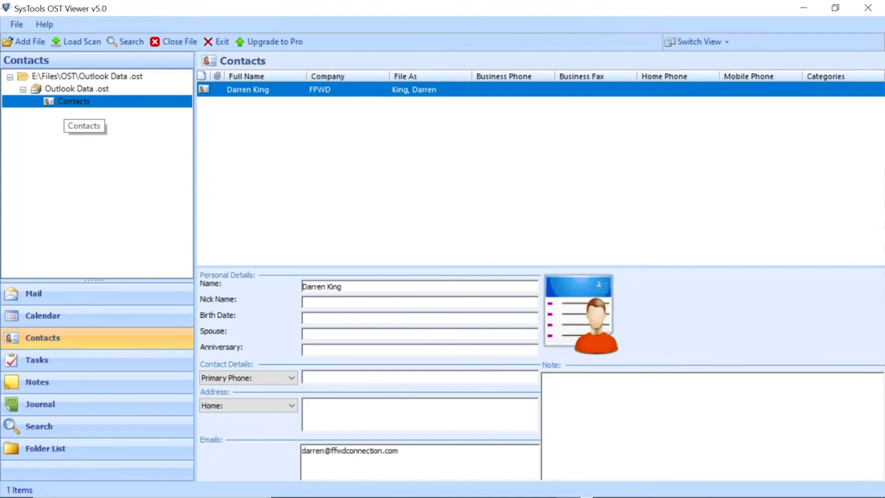
click(37, 359)
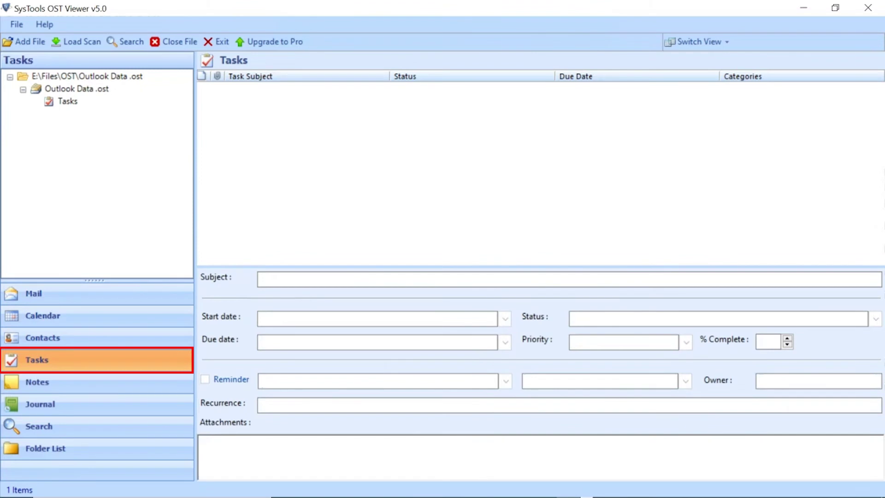
click(36, 382)
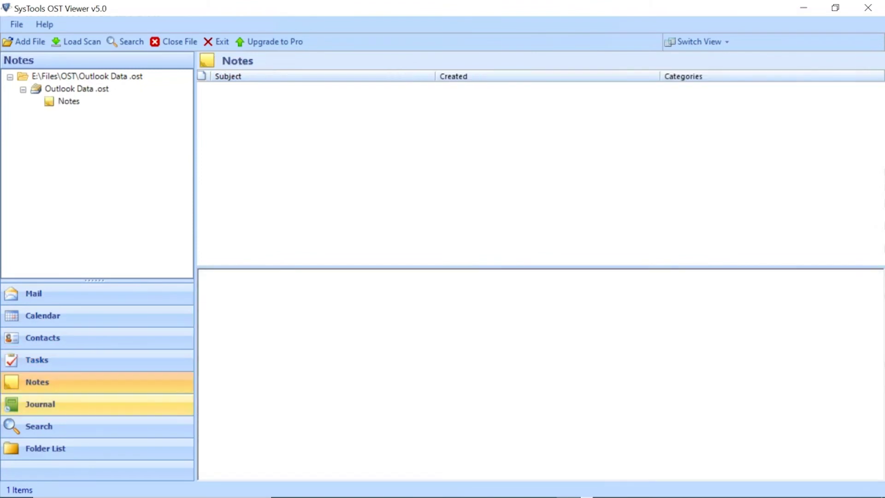
click(40, 404)
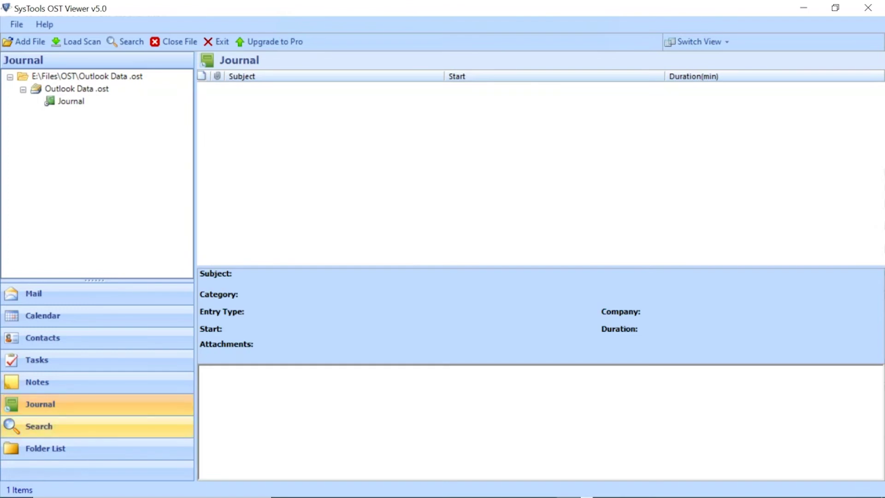
click(39, 426)
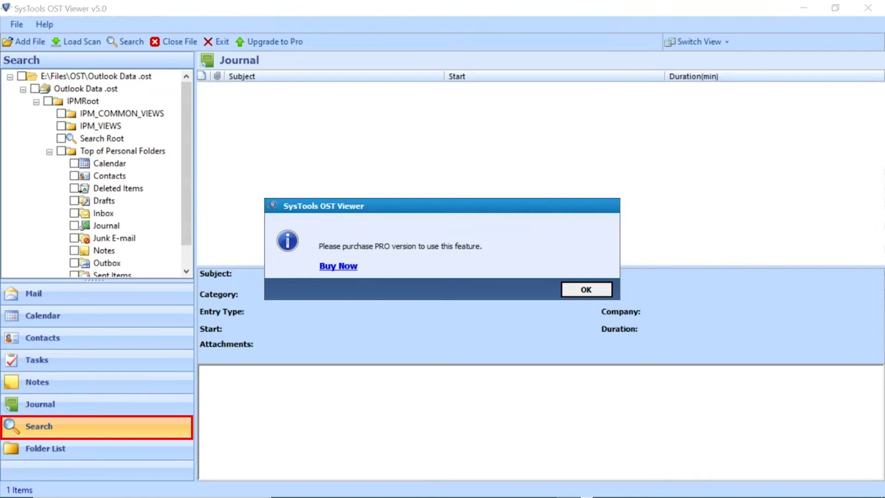